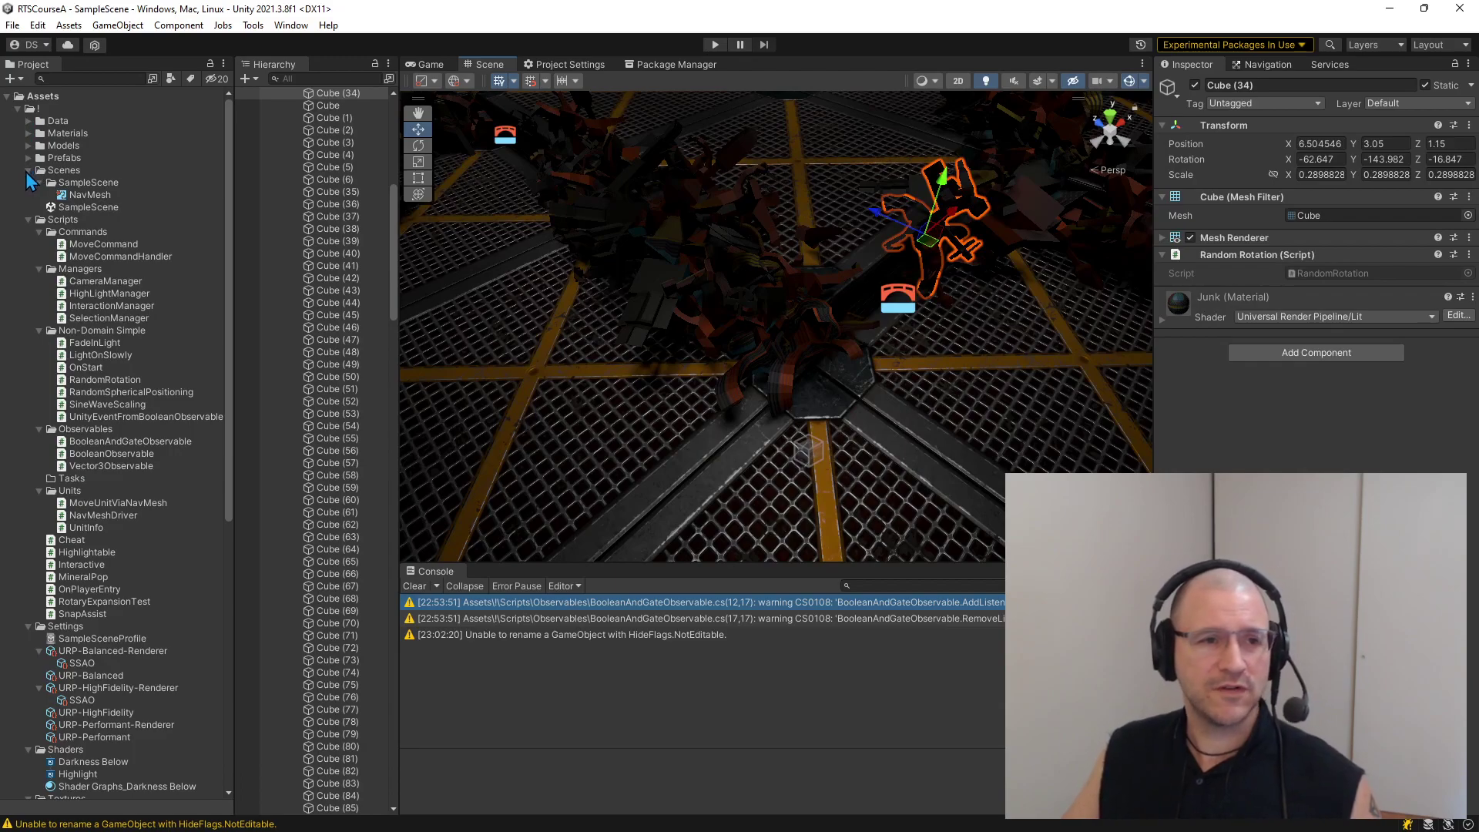
Collapse and re-expand the '!' folder to compare its top-level subfolder view
left_click(17, 109)
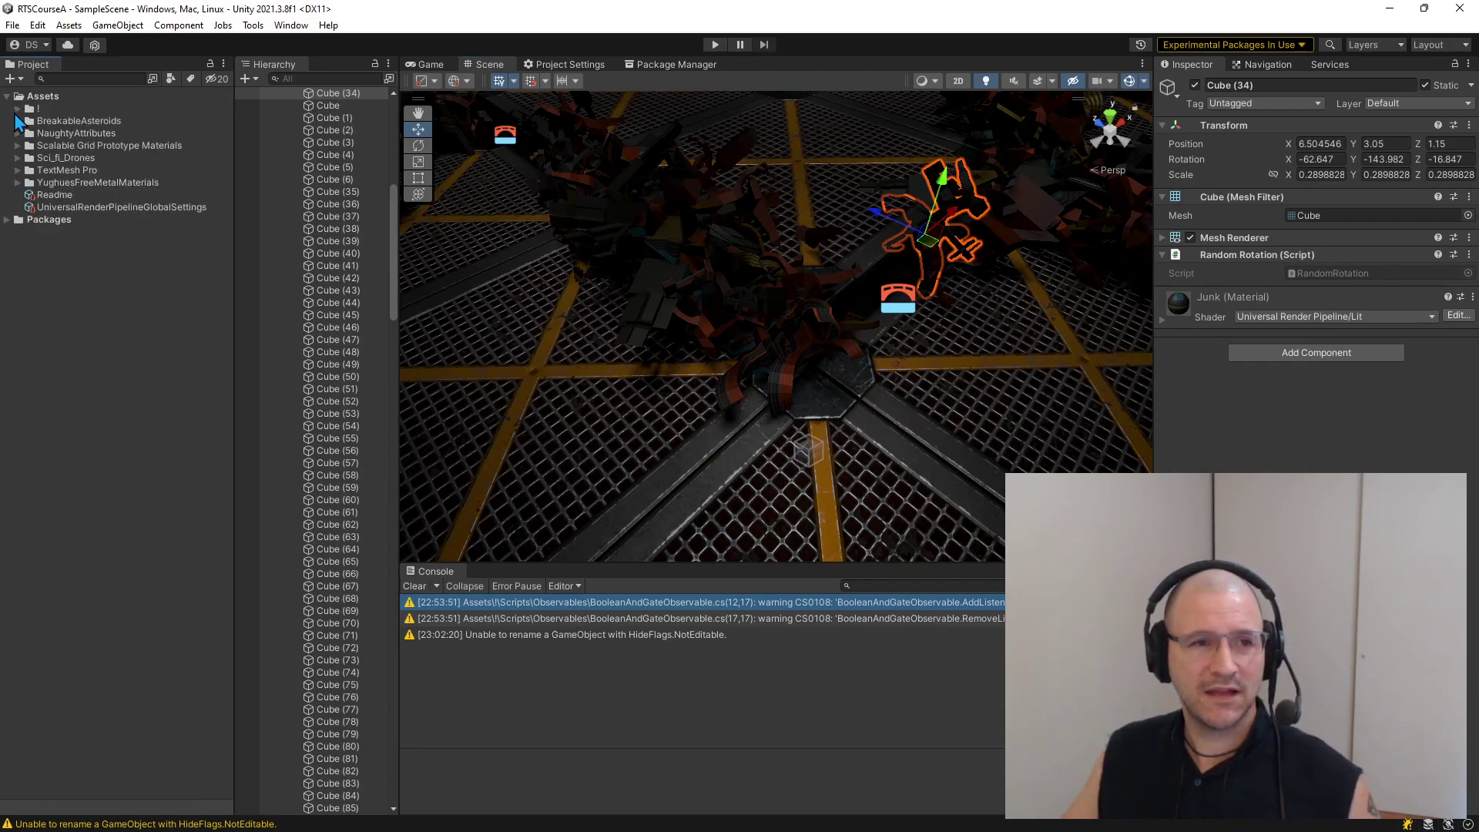
left_click(17, 109)
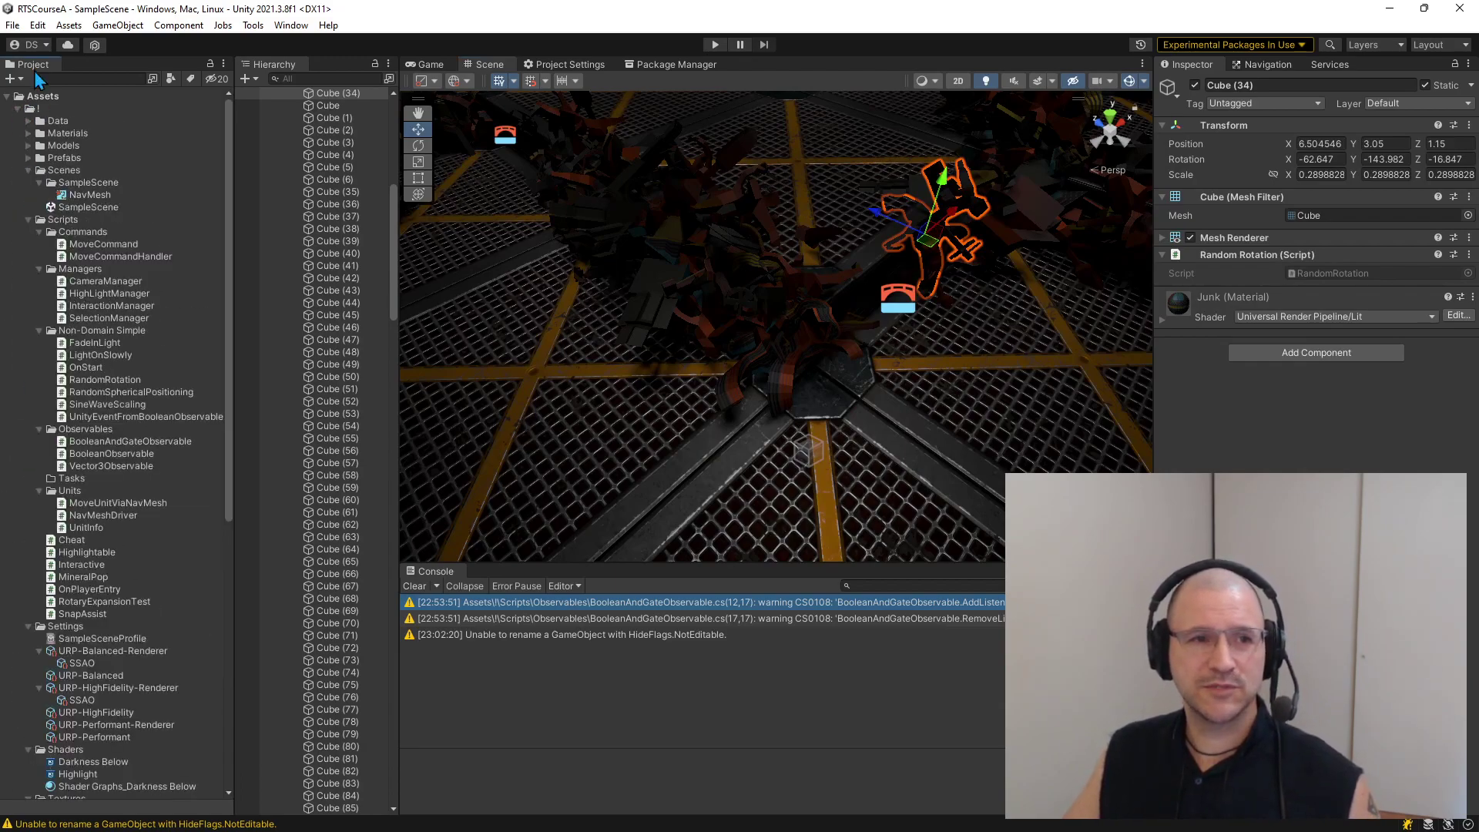
left_click(18, 110)
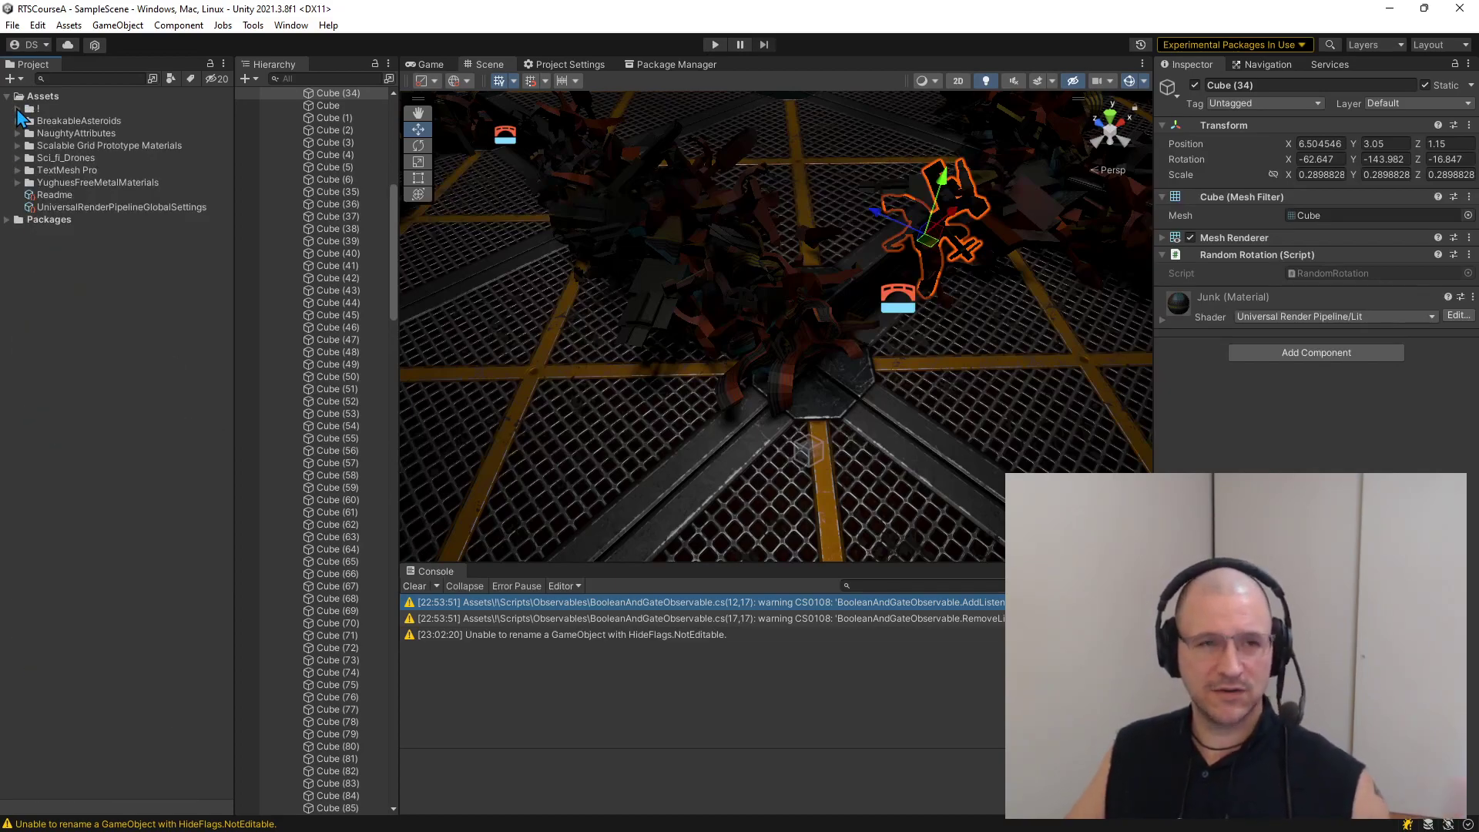
left_click(18, 109)
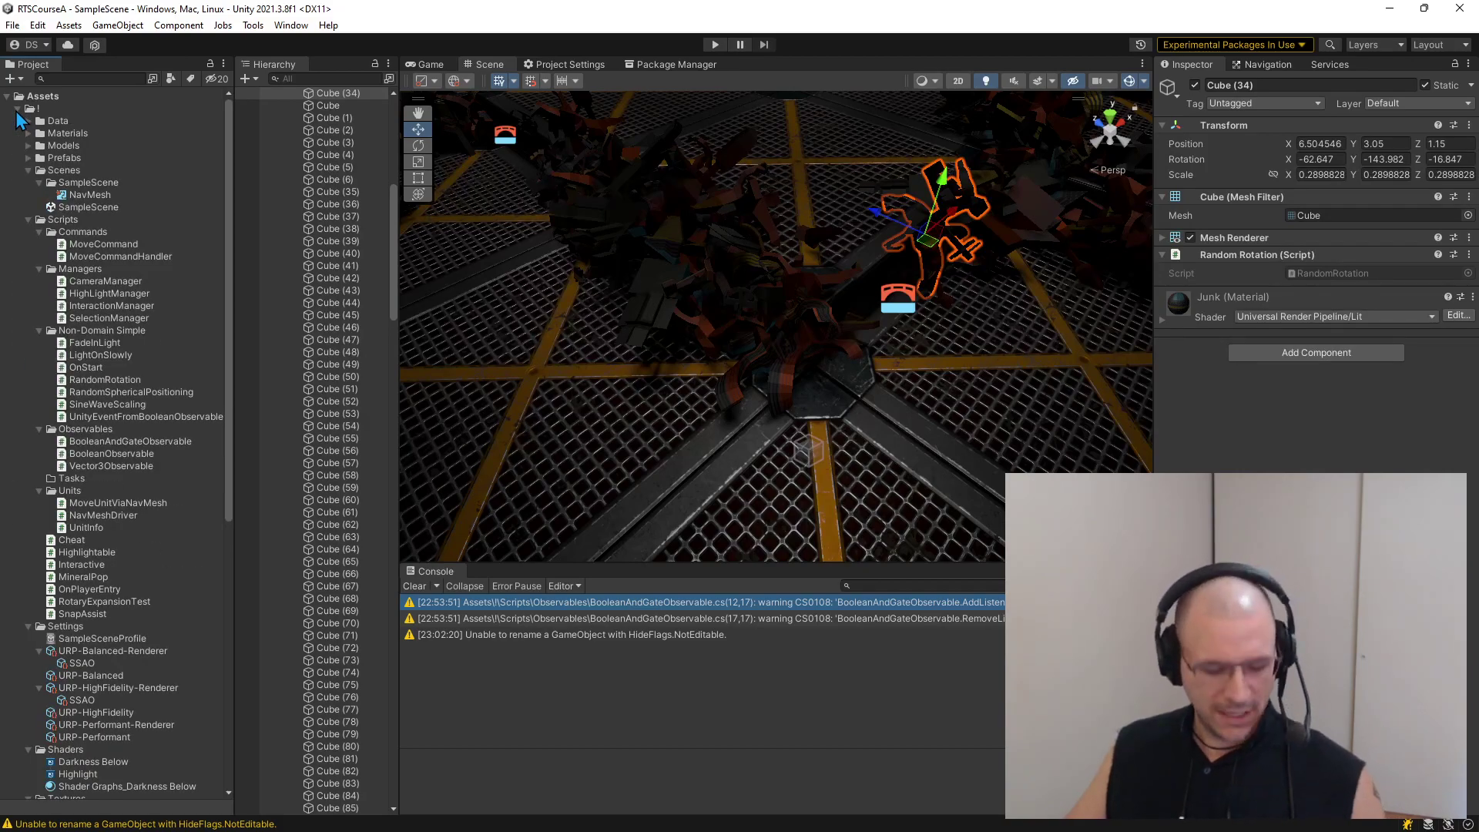
Alt-toggle the '!' folder so every nested subfolder, Data's UI Commands through Scripts, opens
key("alt")
left_click(17, 110)
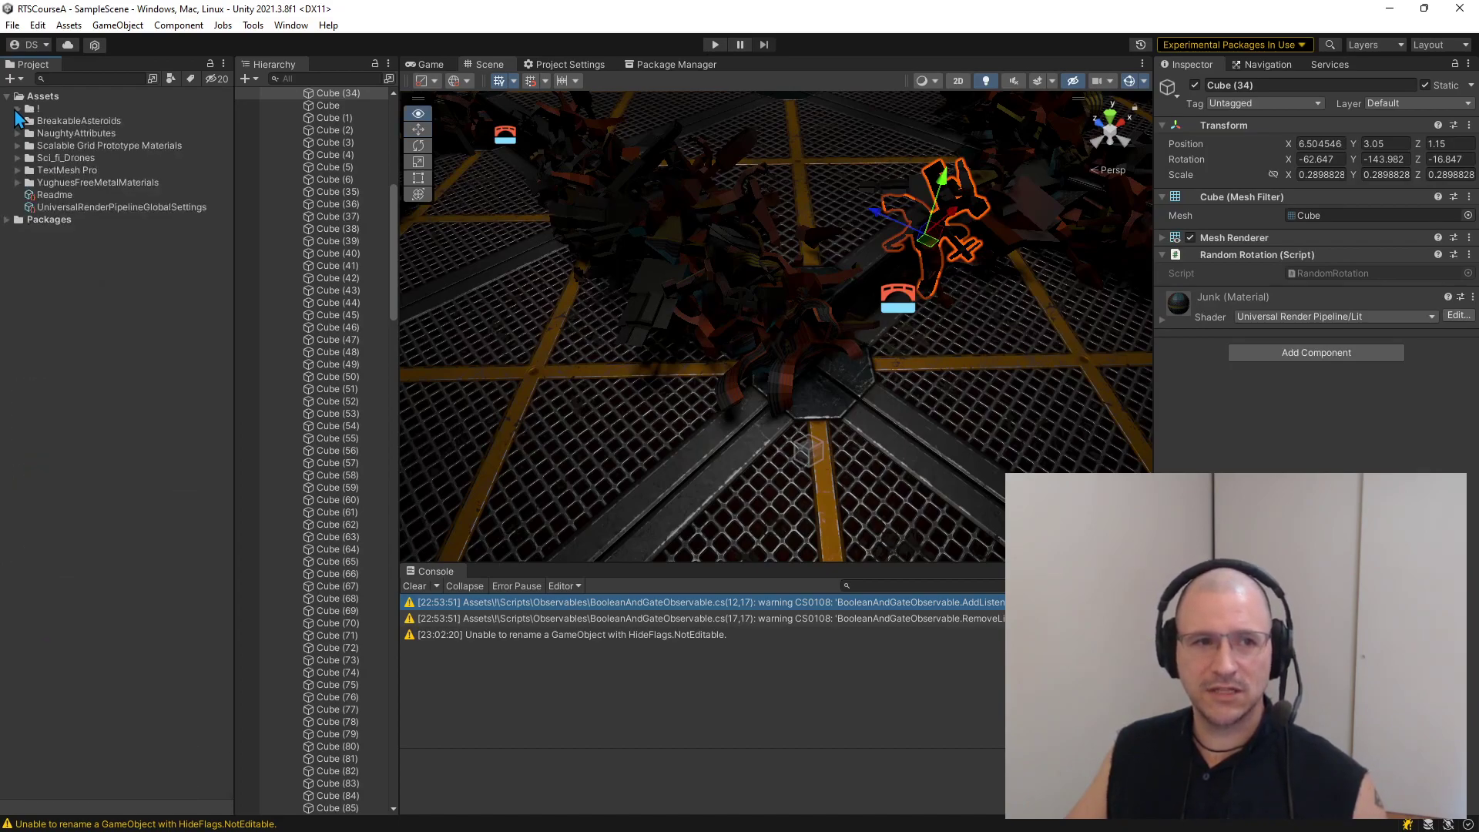
left_click(17, 110)
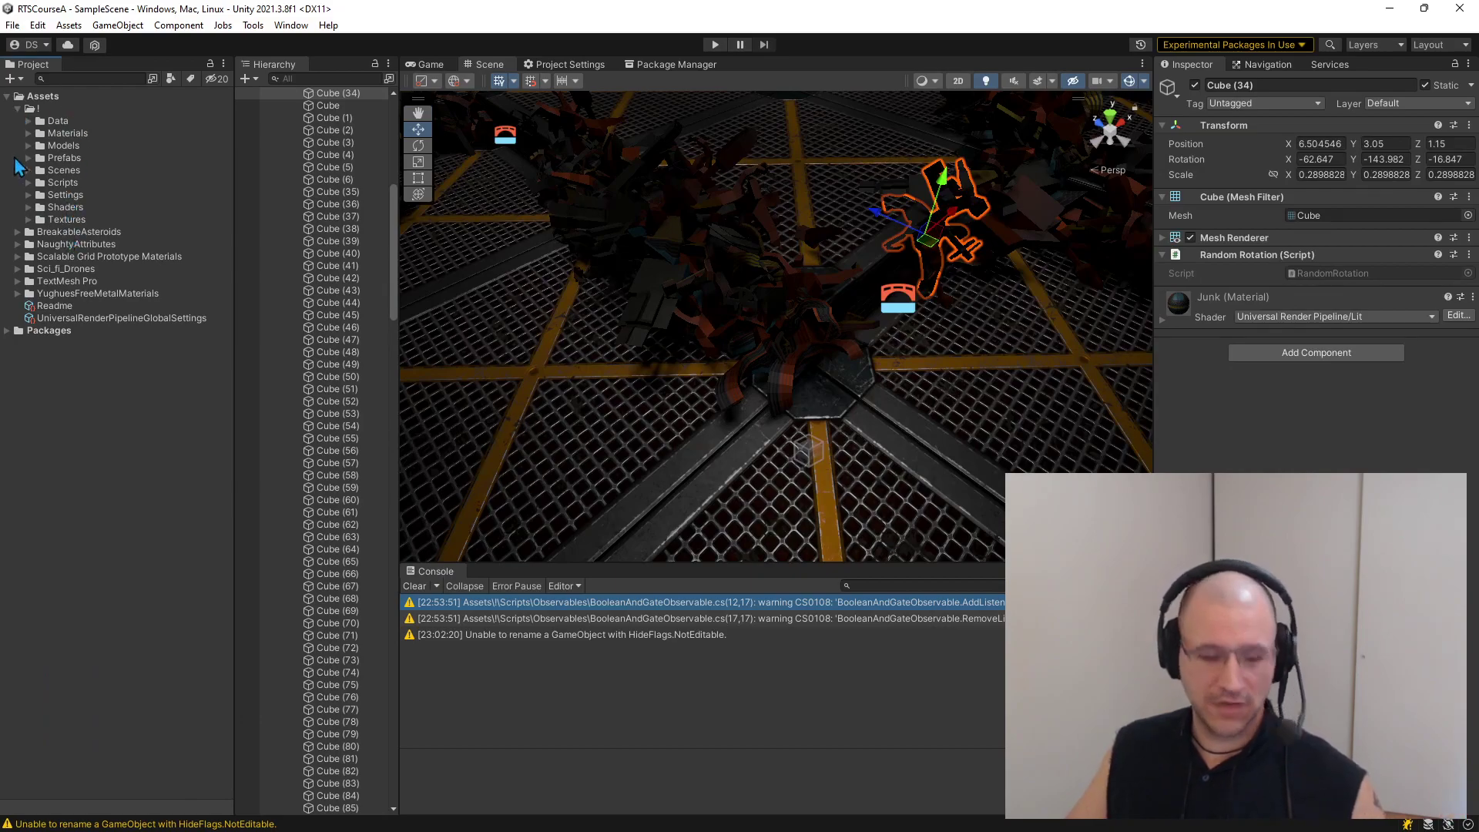
left_click(17, 110, "alt")
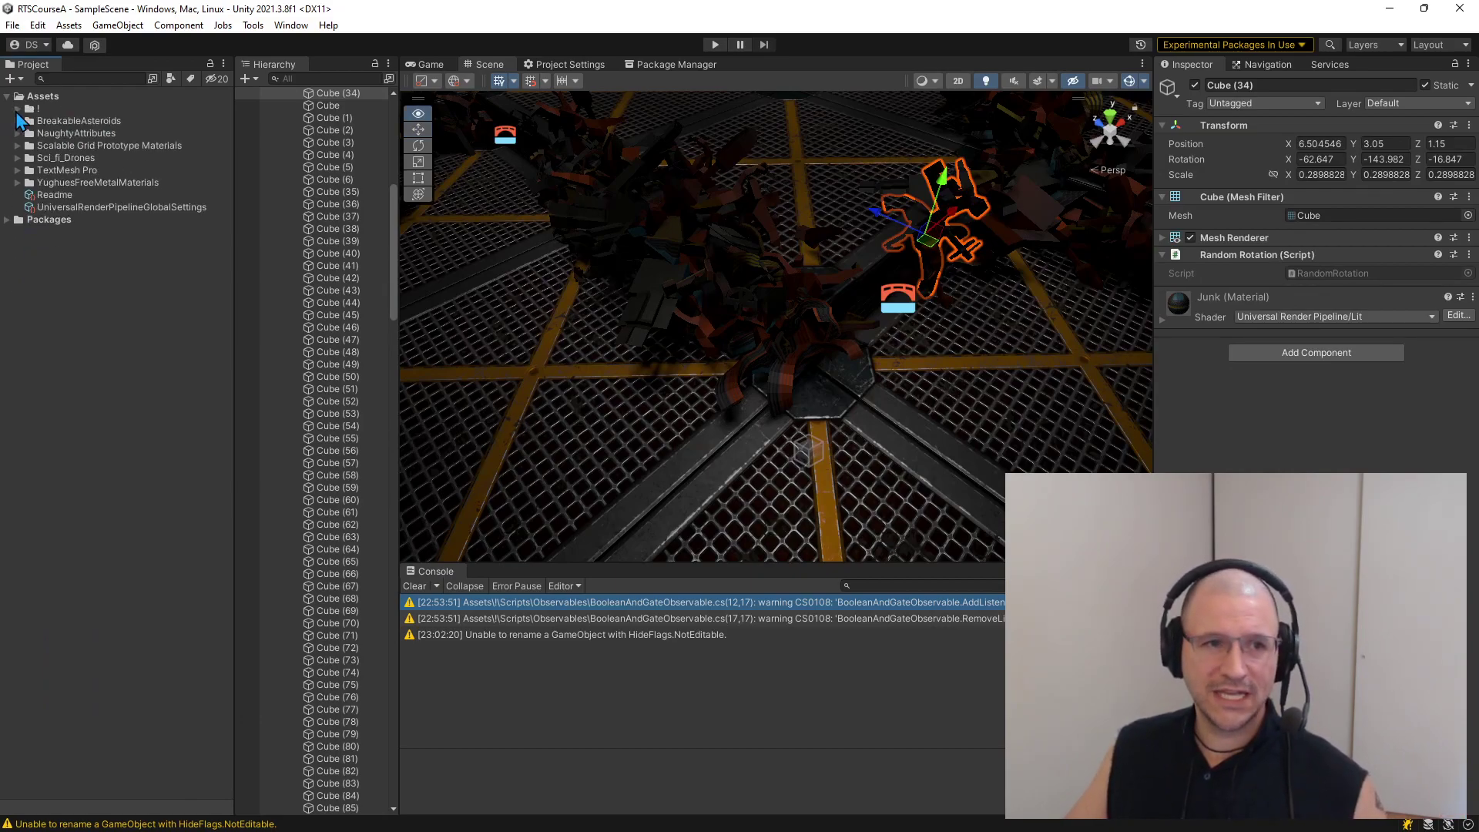
left_click(17, 111, "alt")
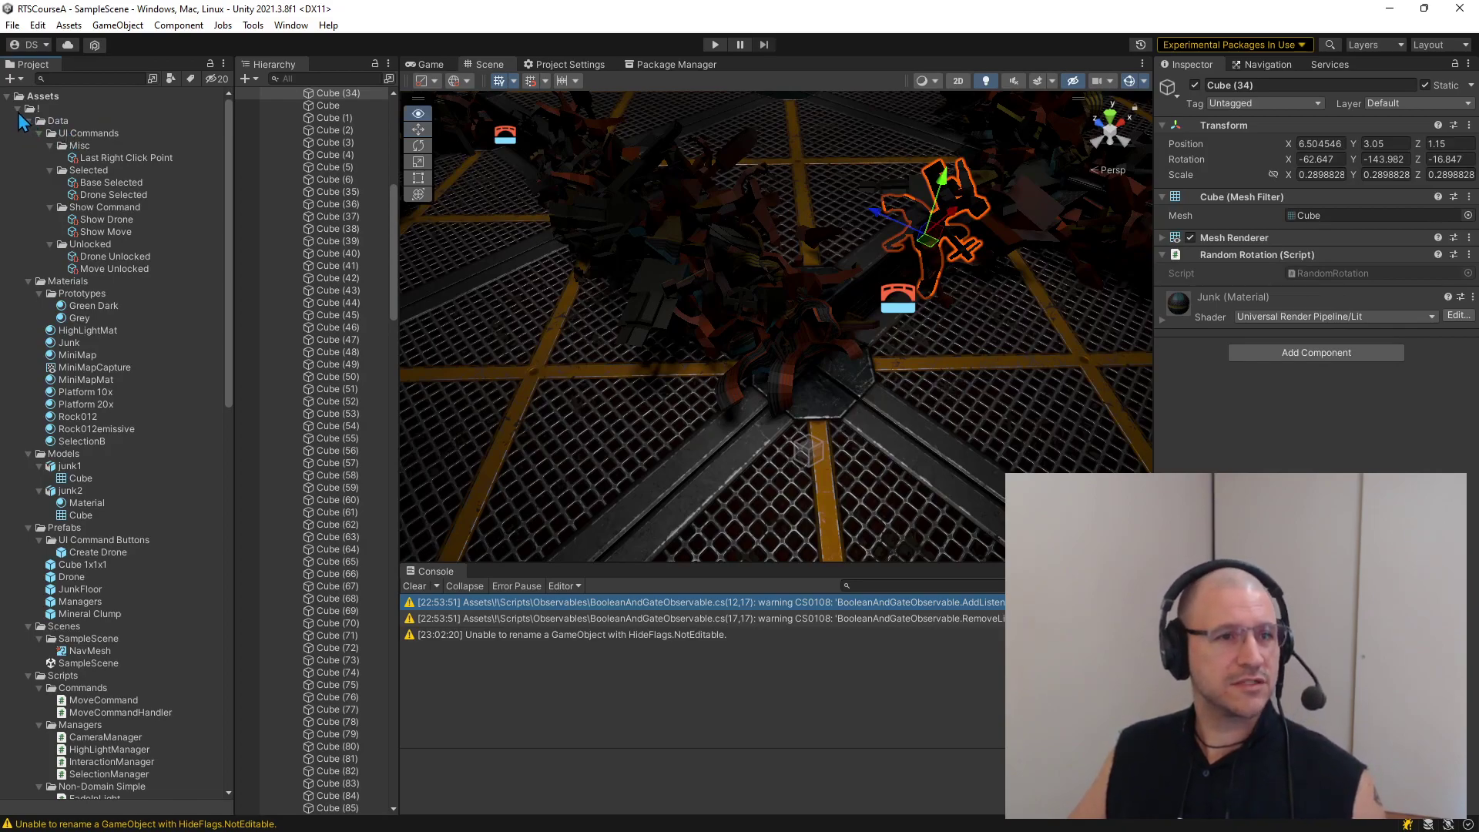
Collapse '!' recursively, then reopen it showing Data through Textures as closed subfolders
left_click(18, 110, "alt")
left_click(18, 111)
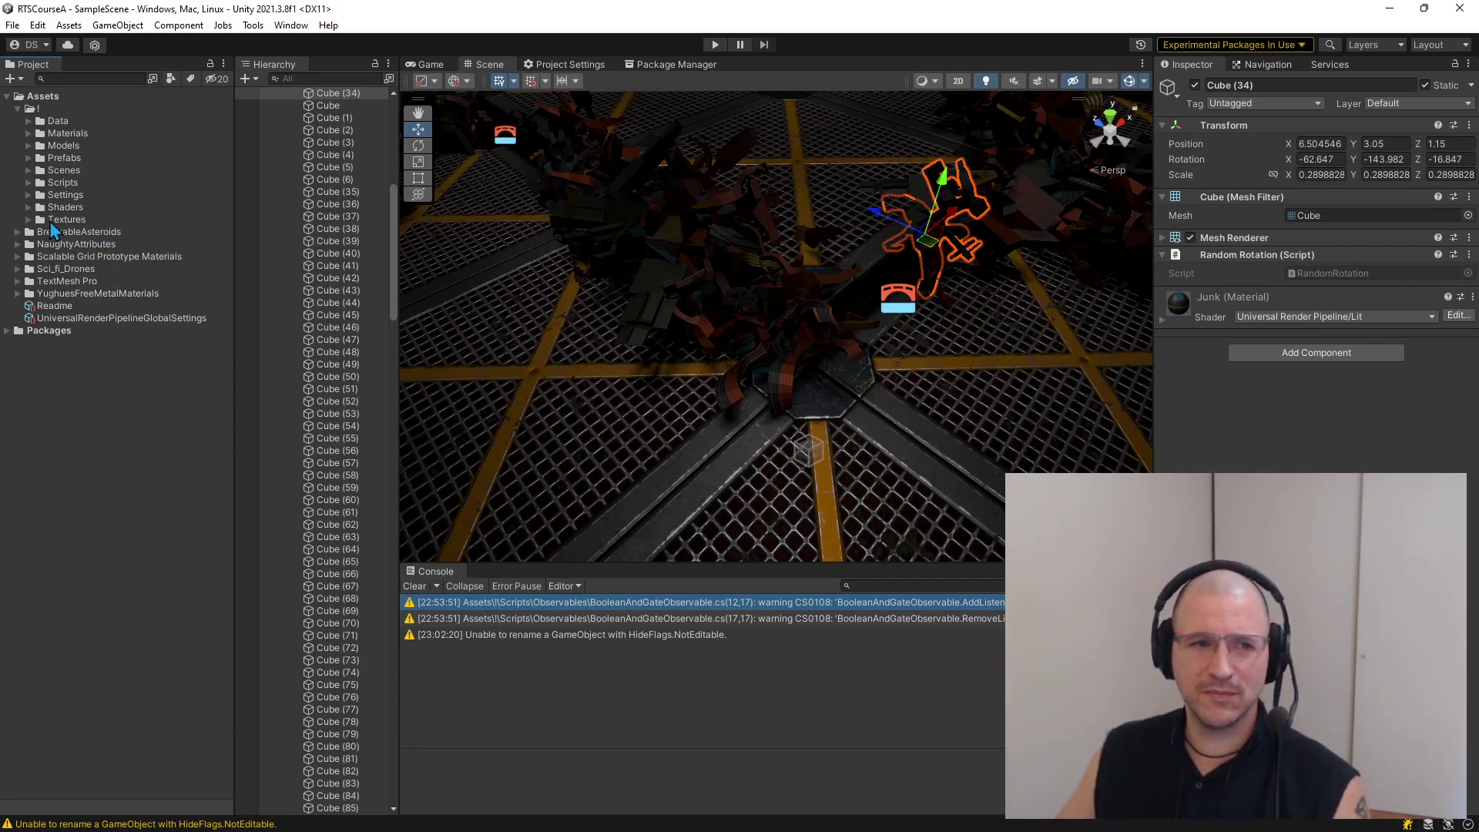
Select the '!' folder for the Inspector and re-expand it to its nine subfolders
left_click(29, 112)
left_click(17, 109)
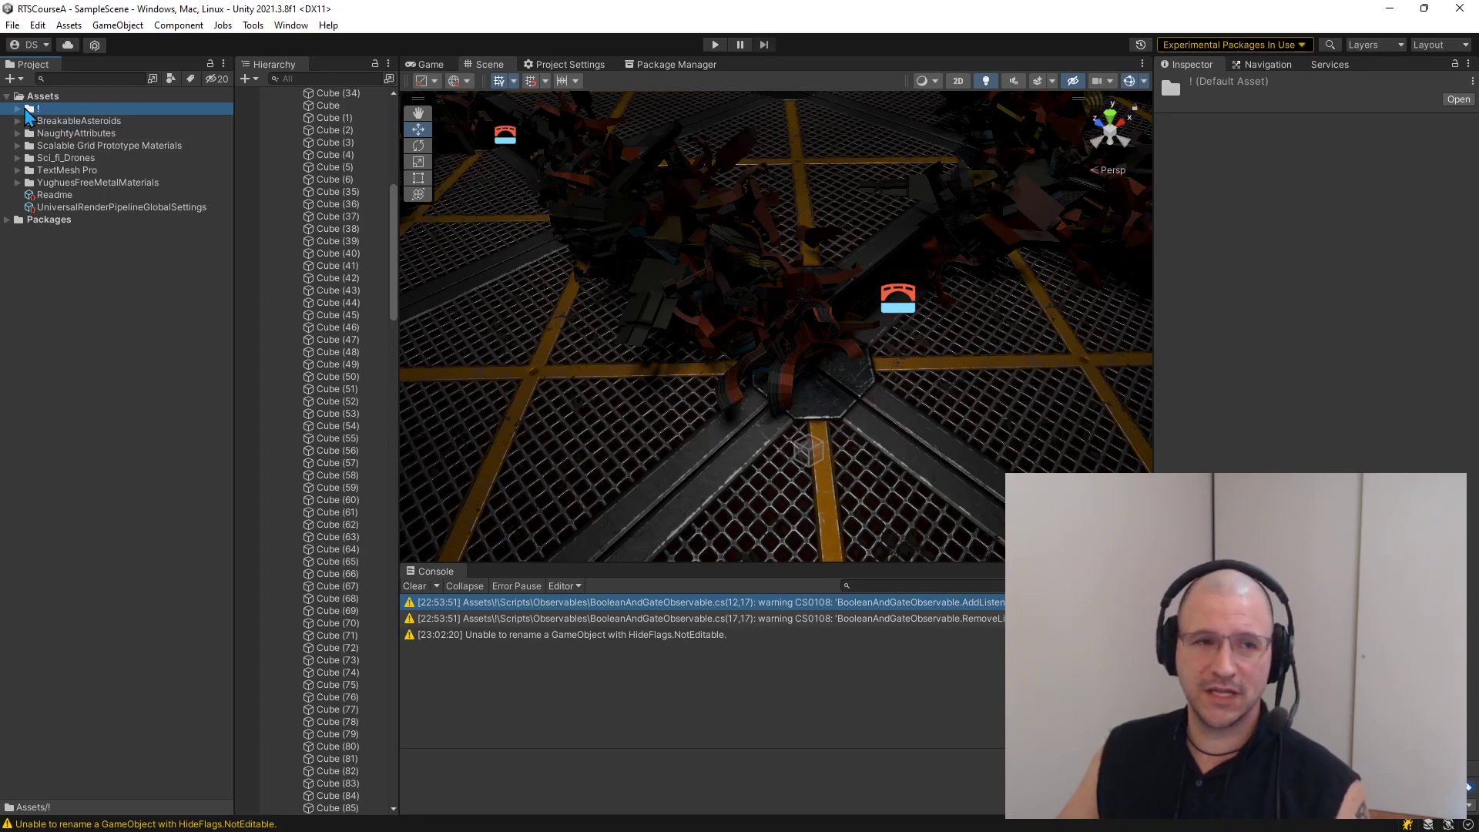
left_click(17, 109)
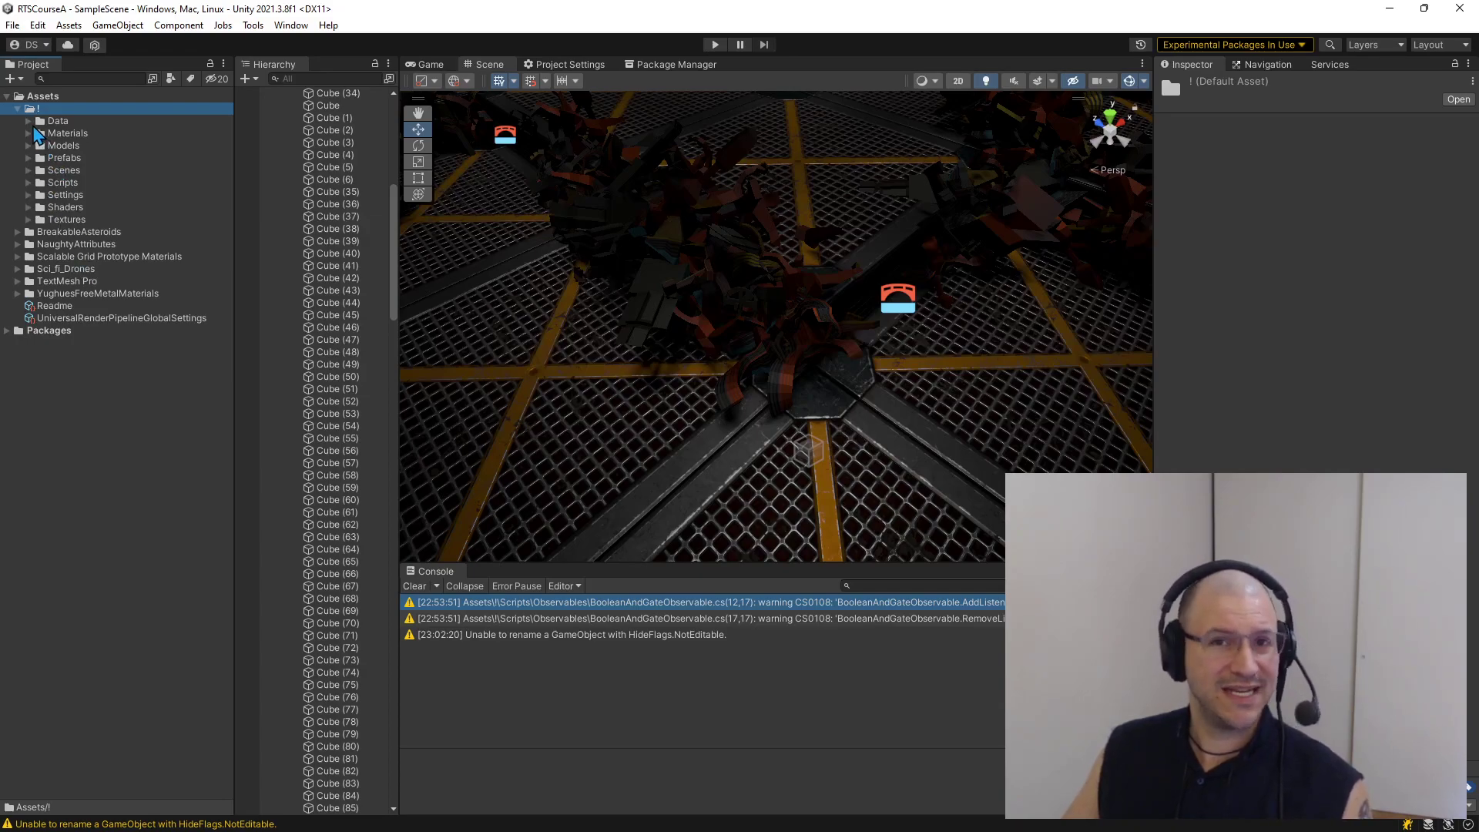
Expand Scripts, Scenes and Prefabs under '!', then select Prefabs to inspect Drone and Managers
left_click(28, 183)
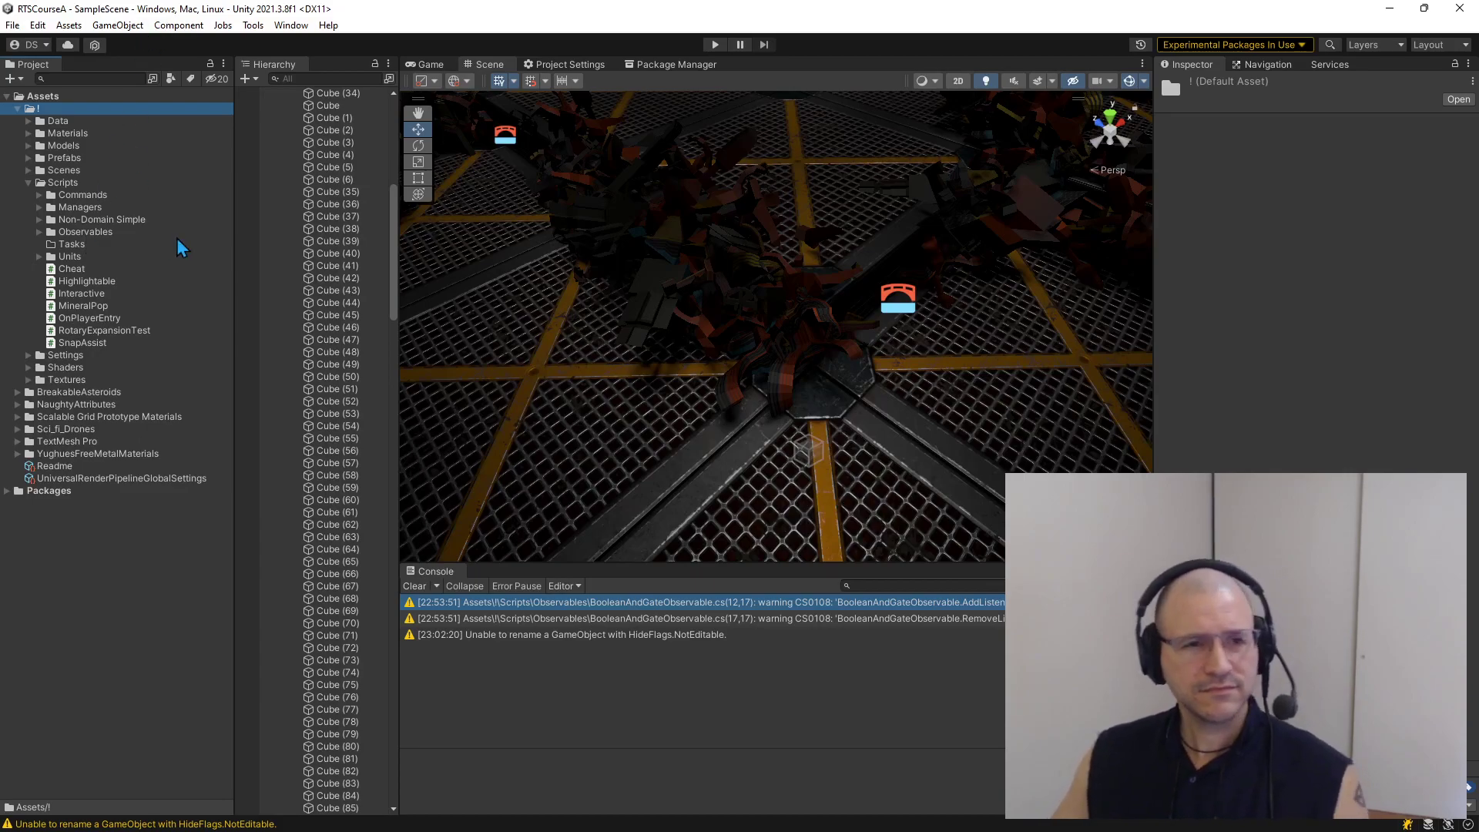
left_click(27, 171)
left_click(28, 158)
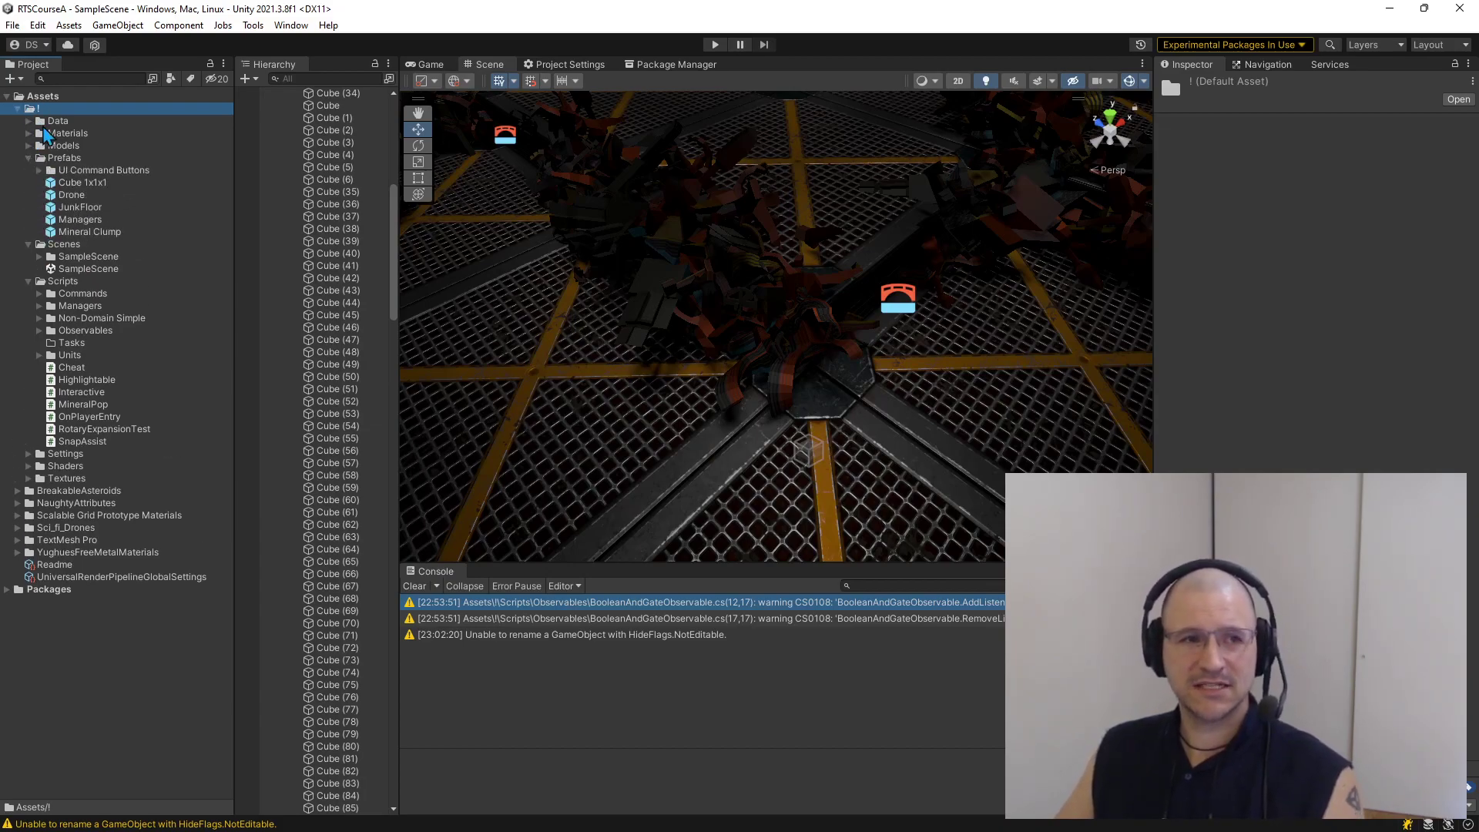
left_click(54, 159)
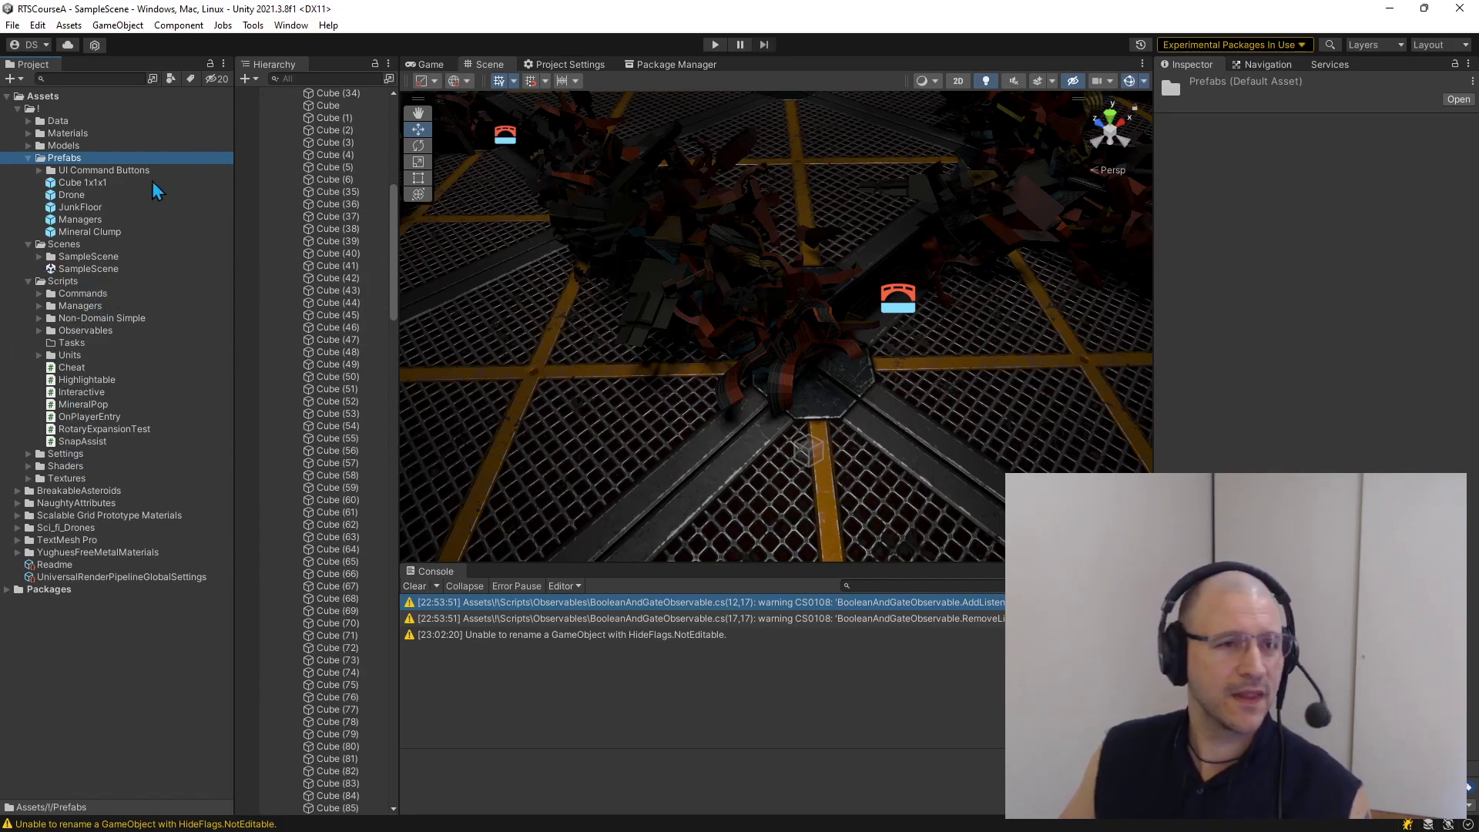
Close Prefabs and expand Data's UI Commands with Unlocked, Show Command and Selected opened
left_click(30, 158)
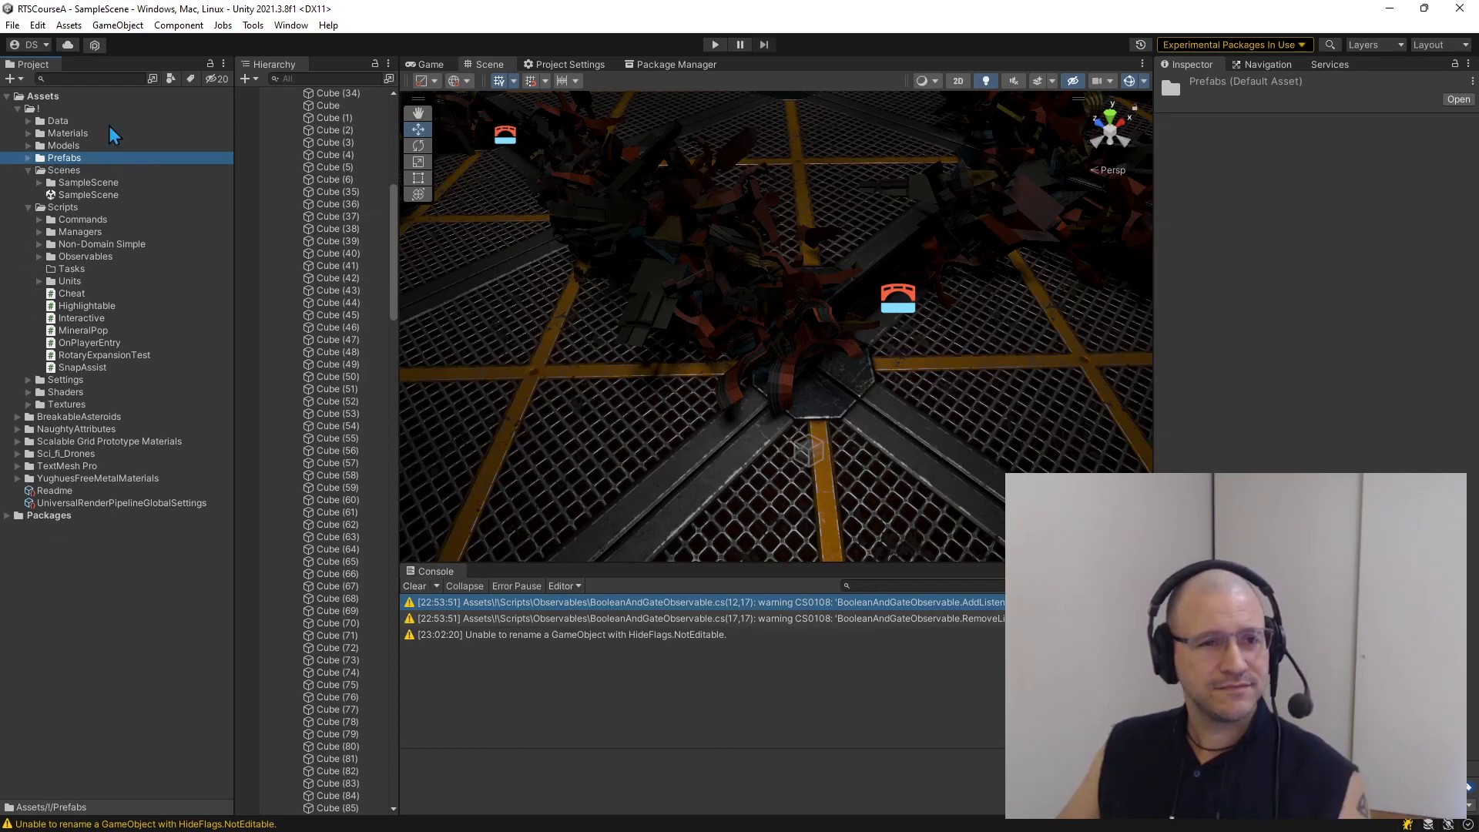
left_click(29, 121)
left_click(57, 122)
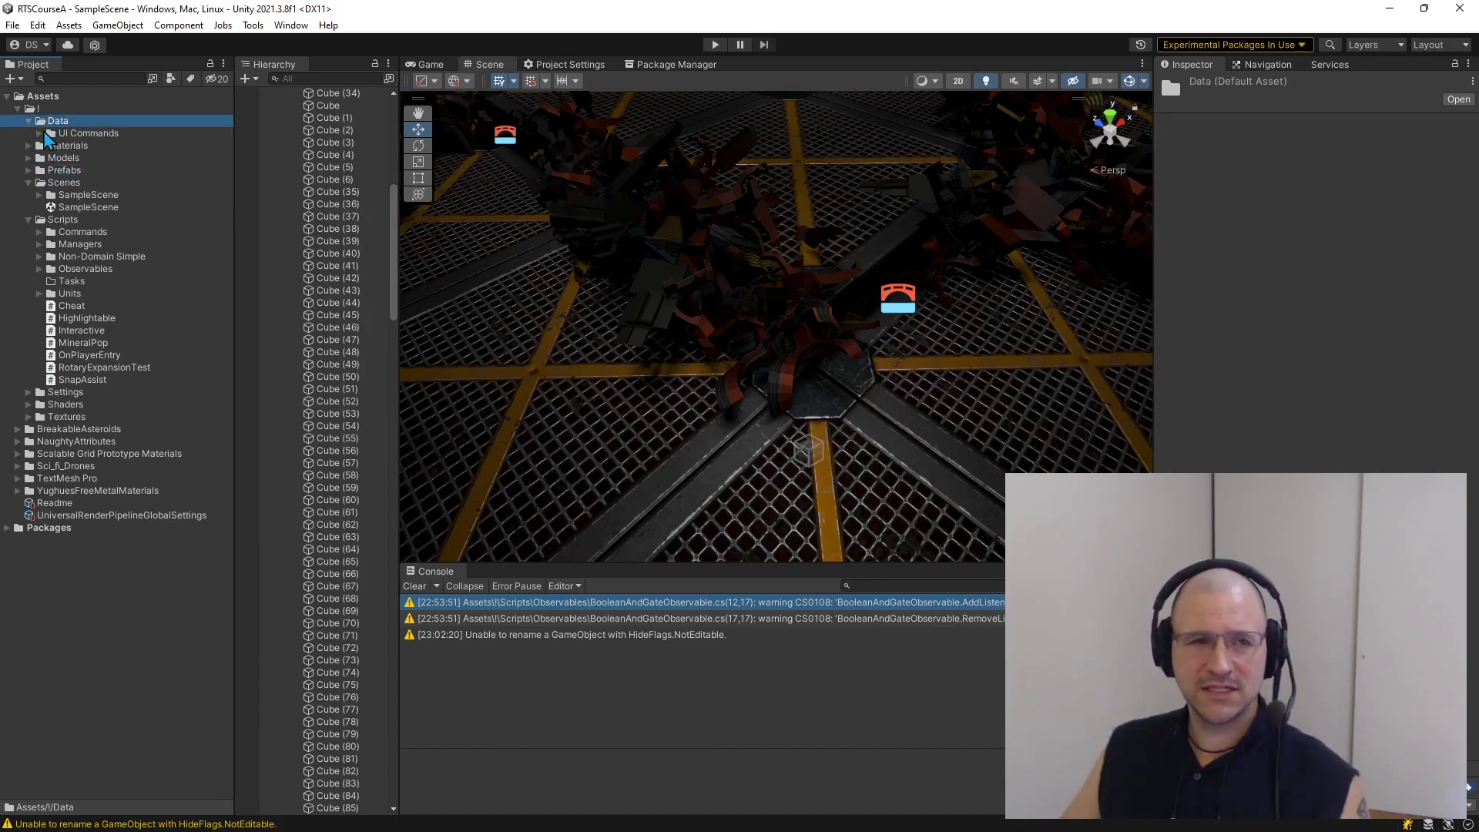
left_click(39, 134)
left_click(42, 145)
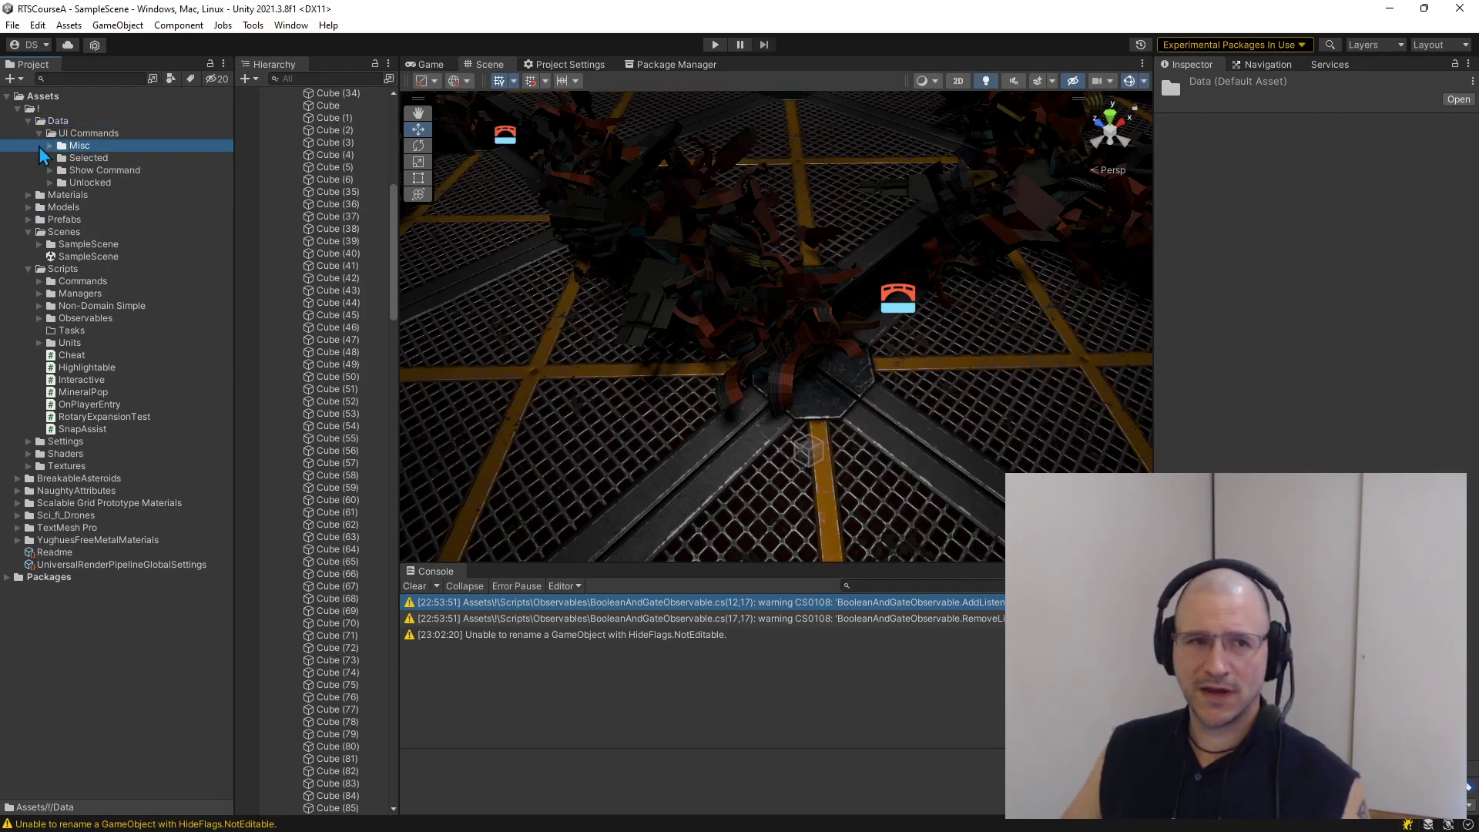
left_click(50, 183)
left_click(49, 170)
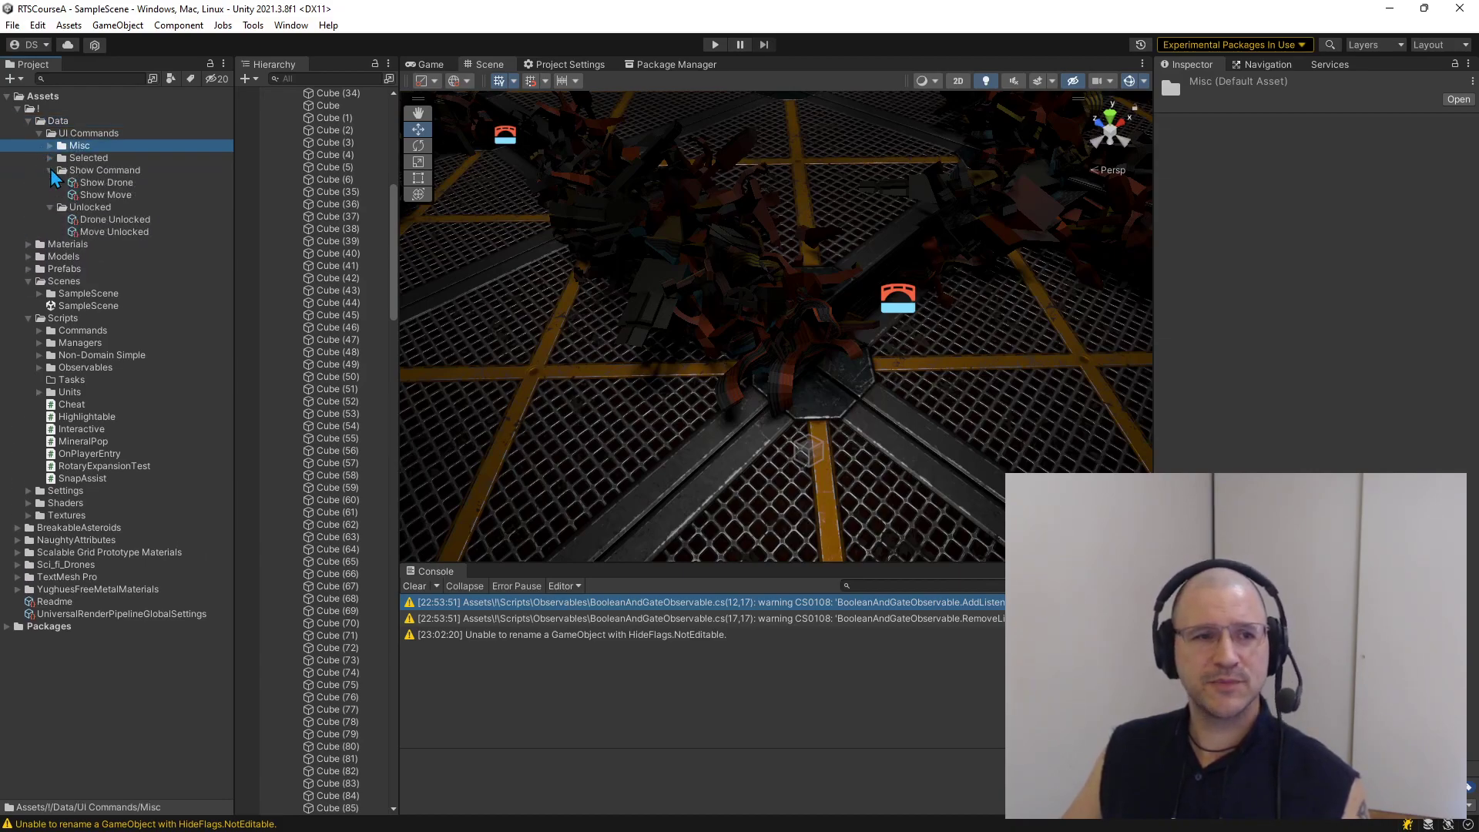
left_click(49, 158)
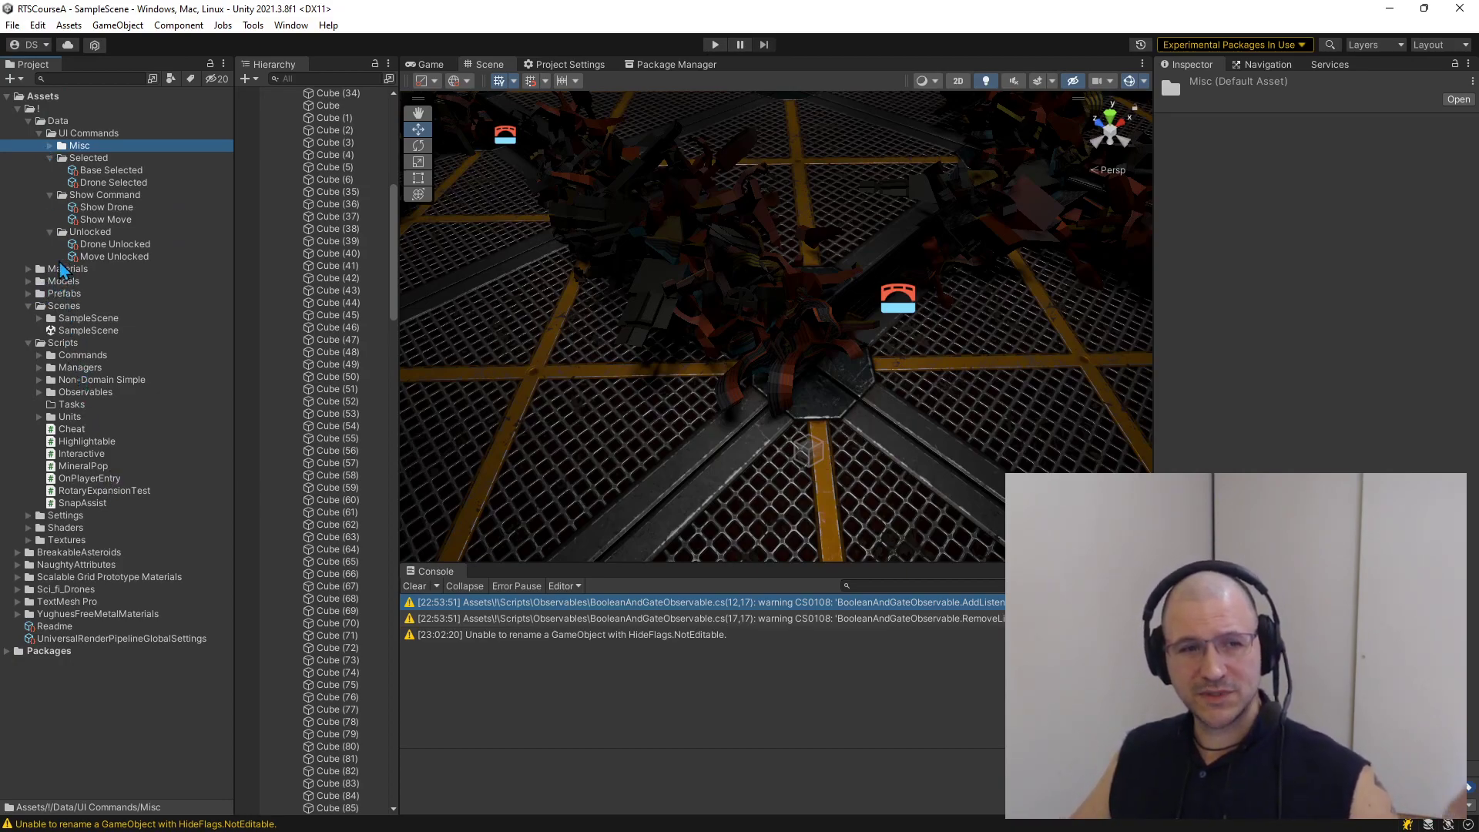
Select Materials, Models, Scenes and the Assets root, ending on the BreakableAsteroids folder
left_click(56, 269)
left_click(56, 281)
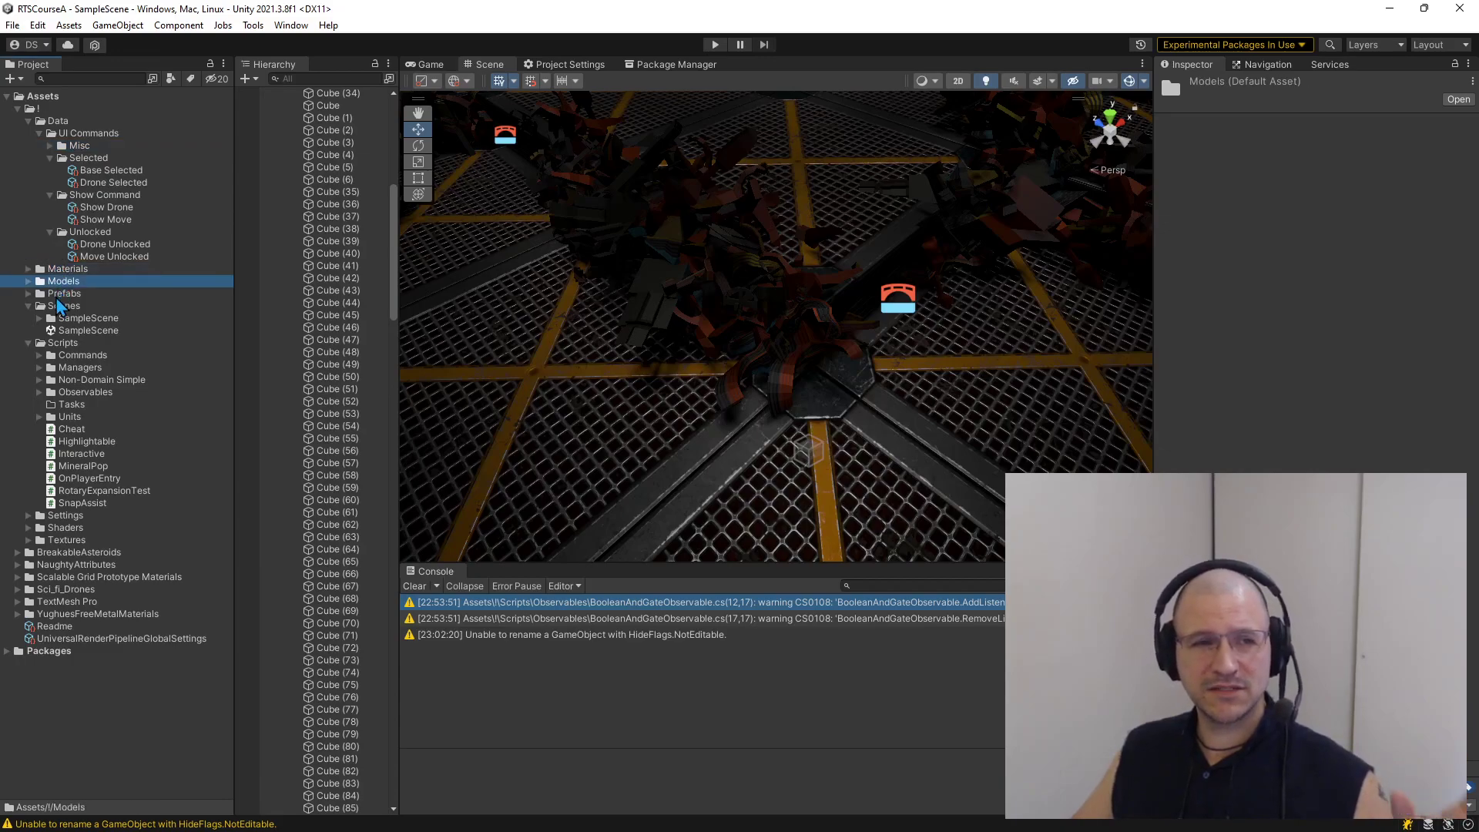
left_click(56, 308)
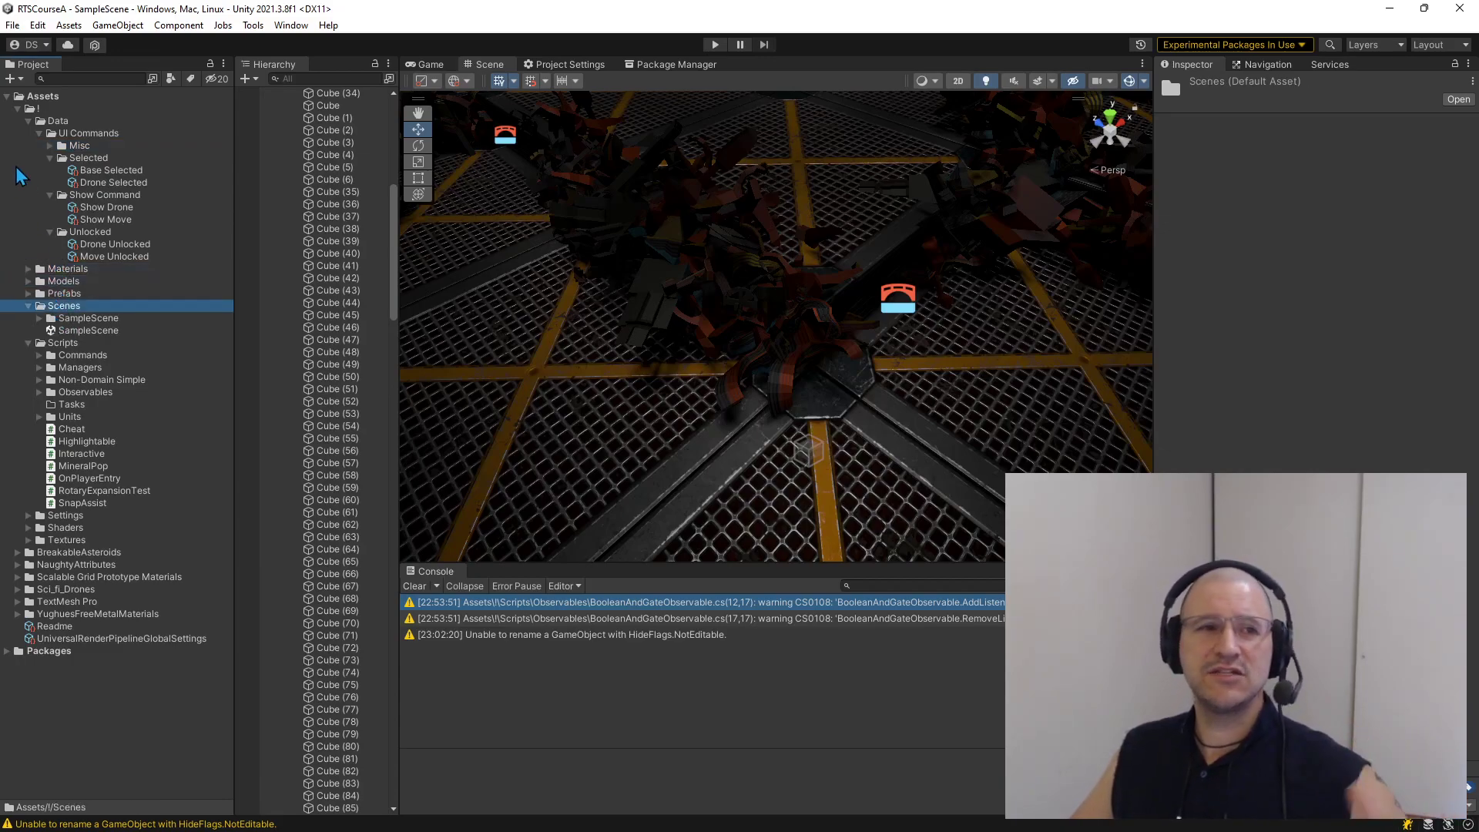
left_click(39, 95)
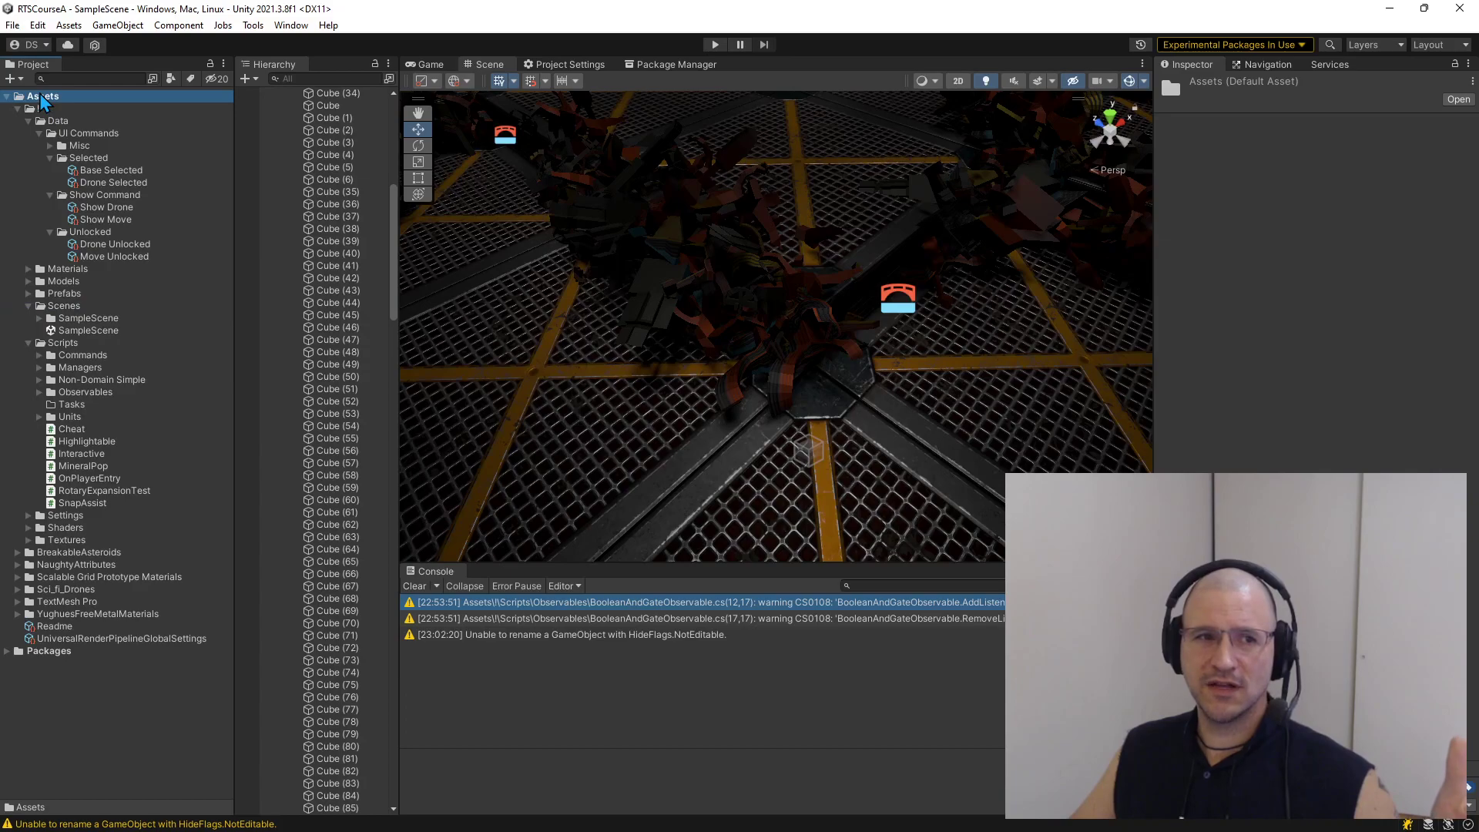
left_click(61, 555)
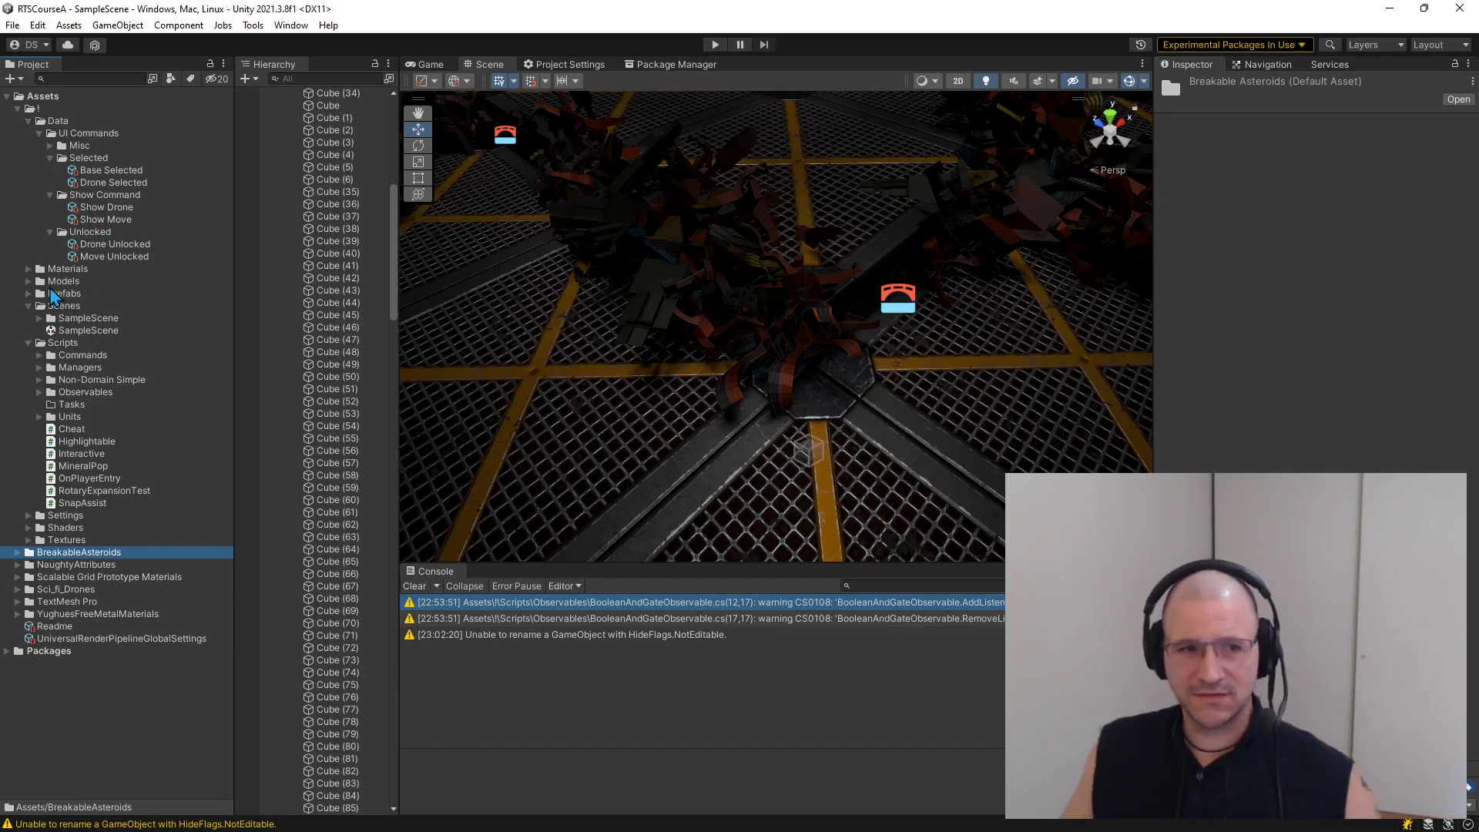
Collapse the '!' folder beside BreakableAsteroids, NaughtyAttributes and the other bundles
left_click(18, 109)
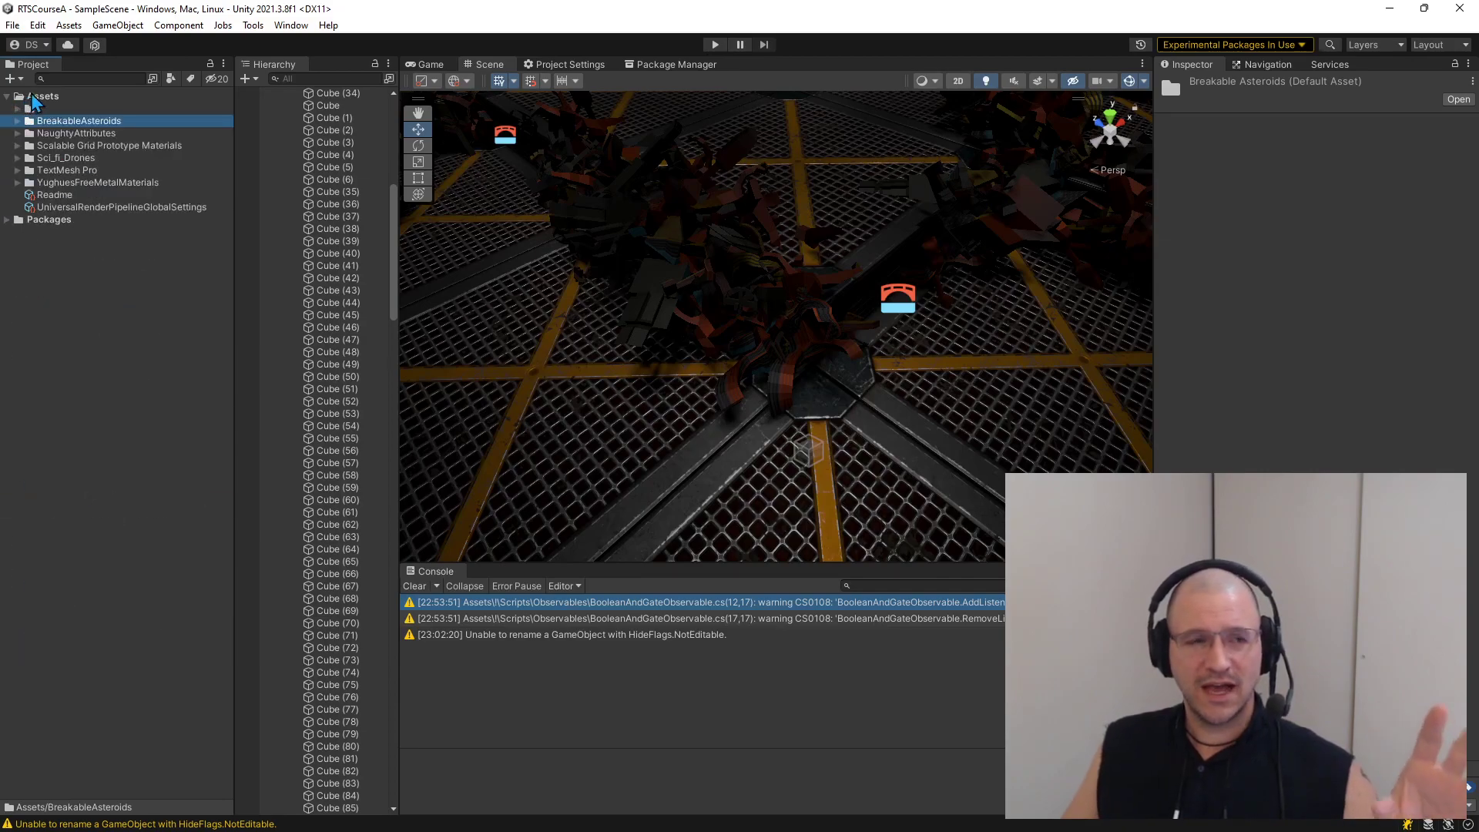